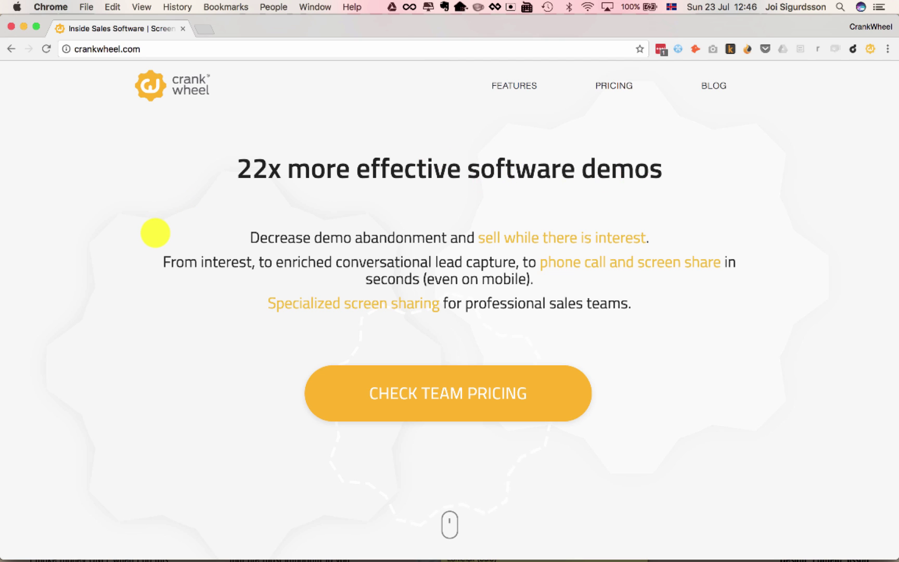
- Scroll the crankwheel.com homepage to the Start screen sharing section with team pricing from $75/month
left_click(139, 331)
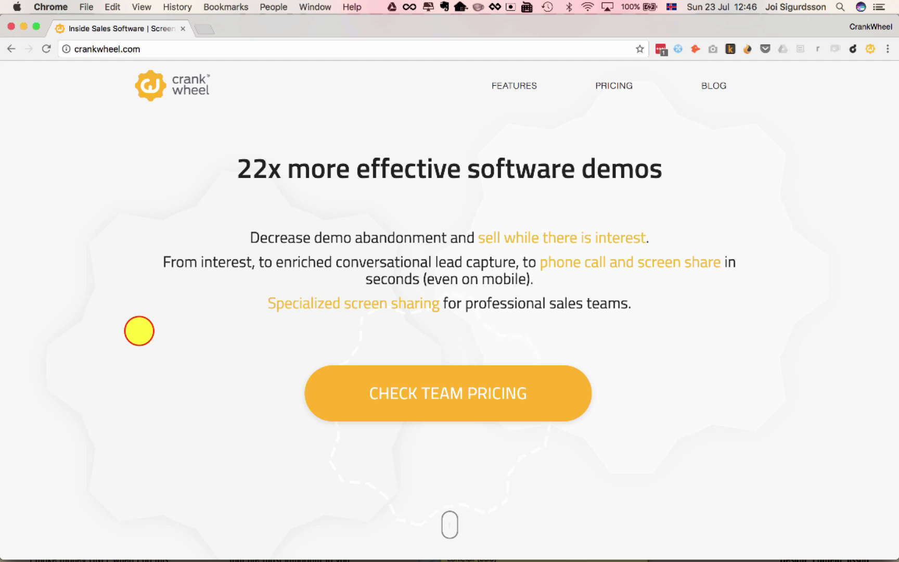
scroll(139, 331, "down", 15)
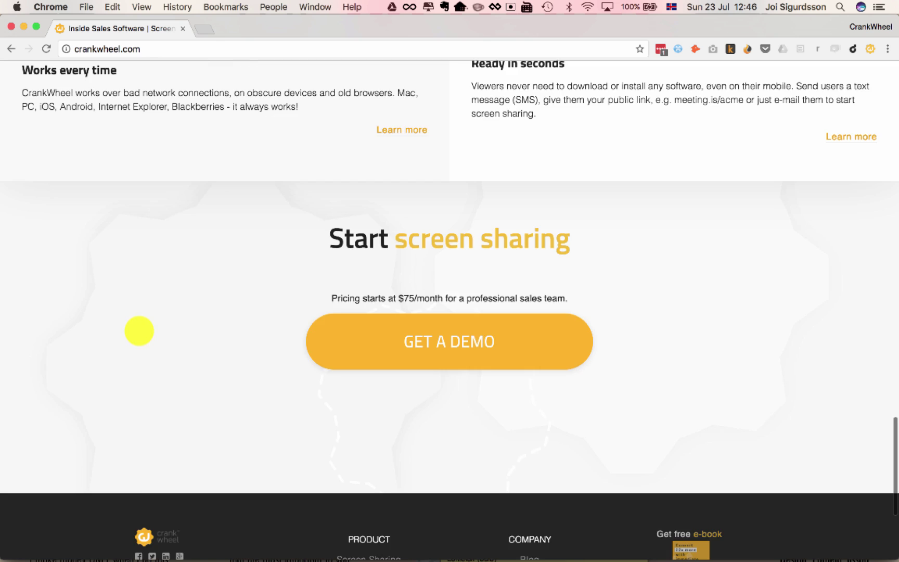
scroll(139, 331, "up", 5)
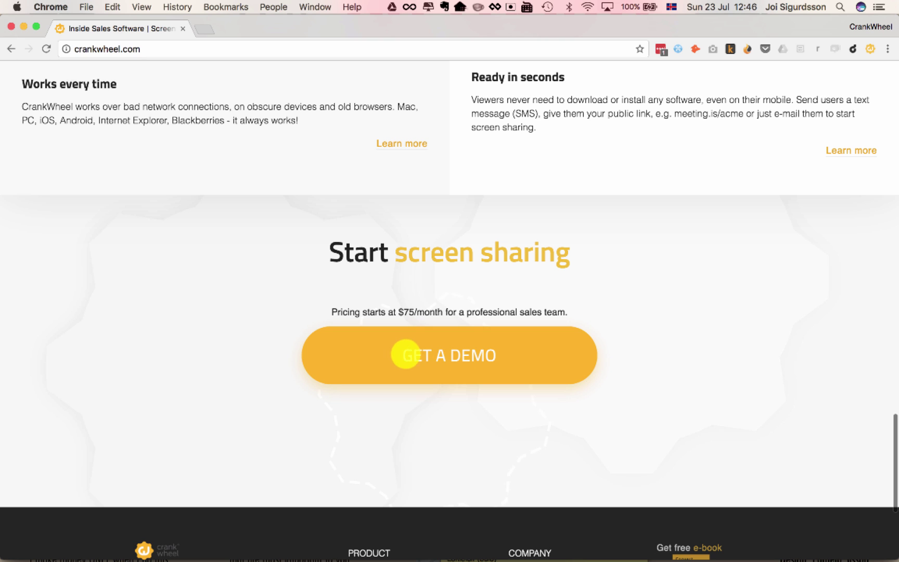
- Open the Instant live demo form and enter a phone number after the +354 country code
left_click(432, 354)
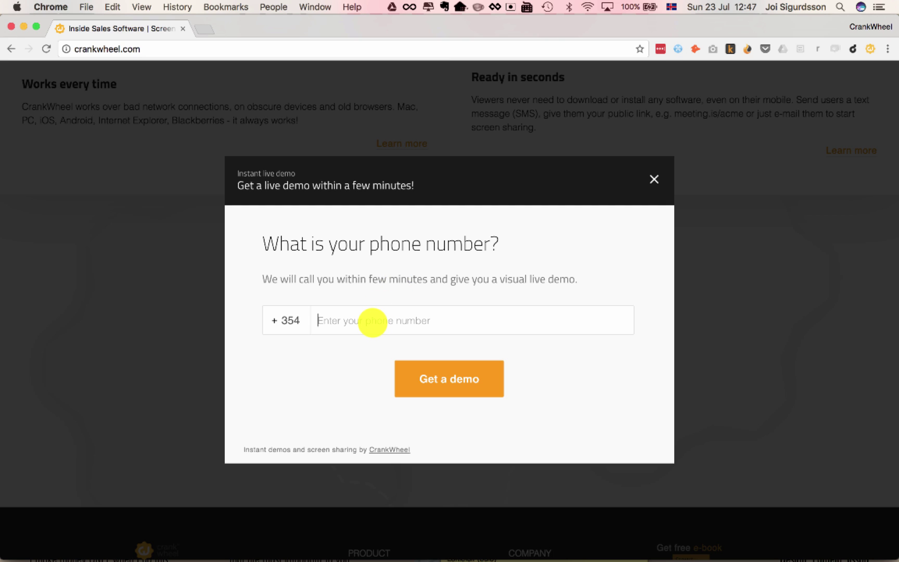
type("12345")
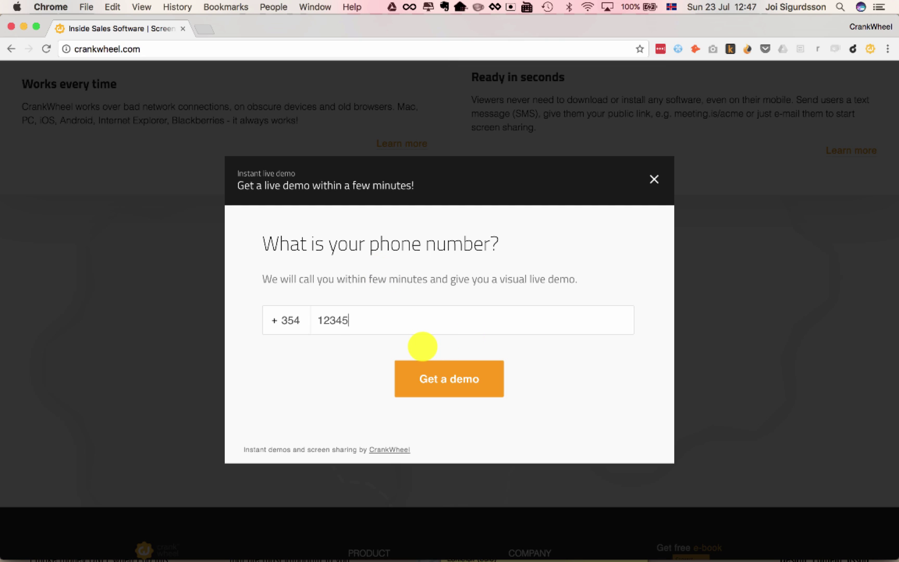
- Submit the demo request, then open it in the agent's Instant Demo panel via the Chrome notification
double_click(327, 321)
left_click(363, 321)
double_click(328, 322)
left_click(366, 321)
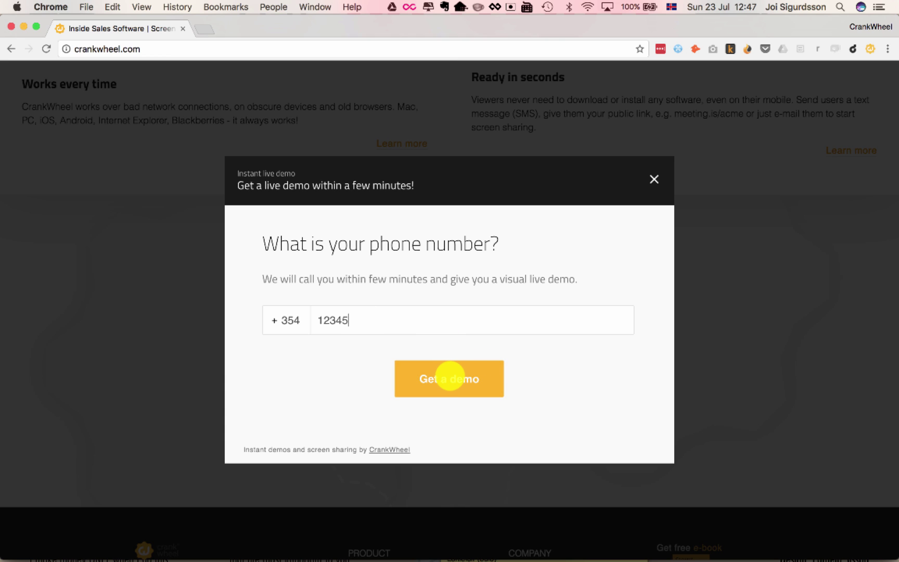
left_click(449, 376)
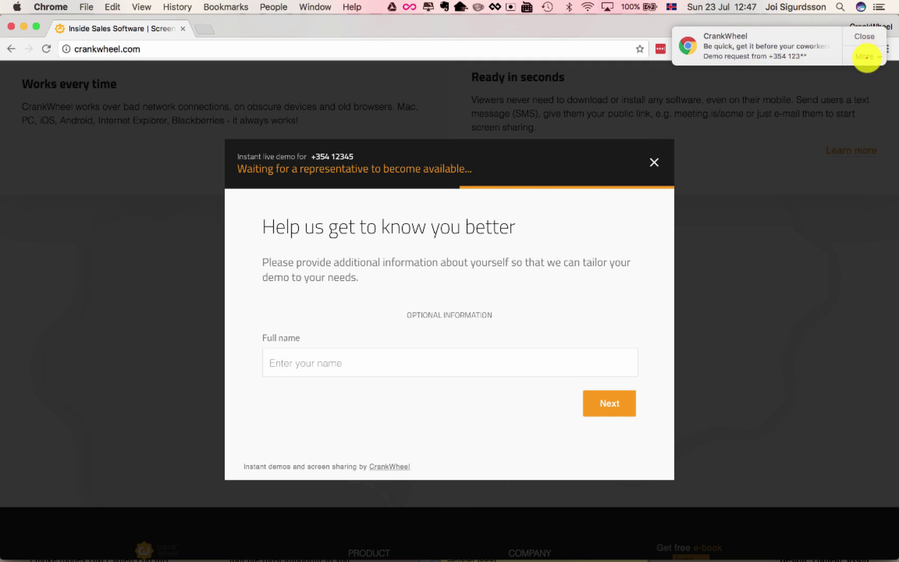
left_click(865, 56)
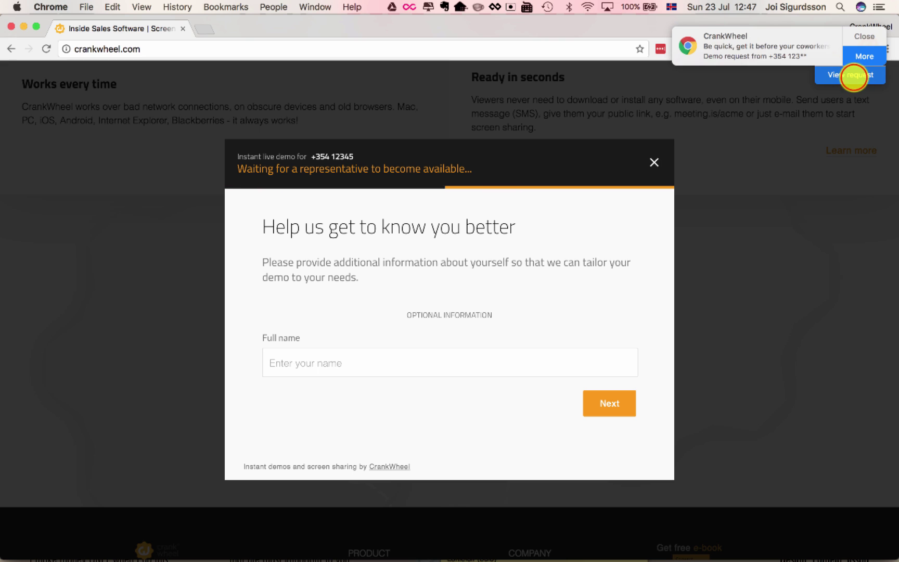
left_click(853, 77)
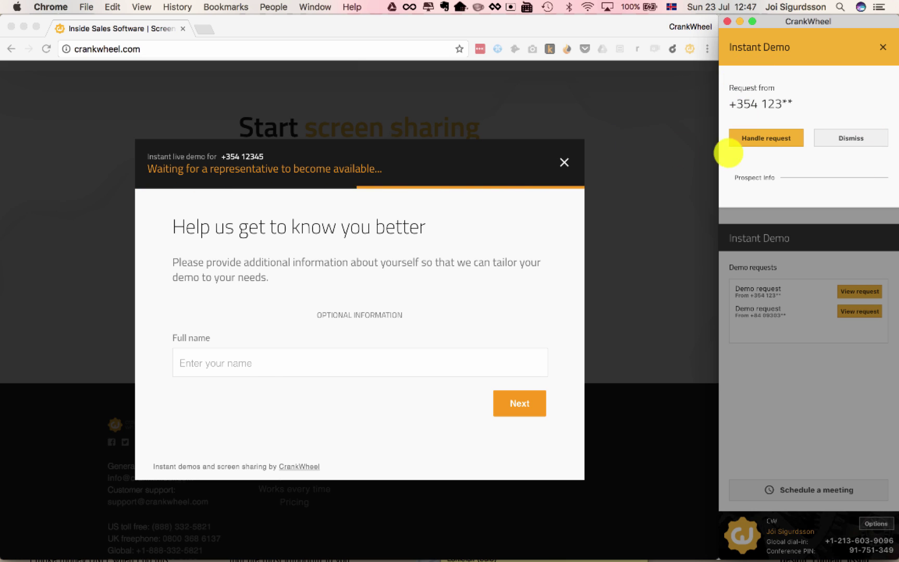
- Enter the prospect's full name and e-mail address on the demo form
left_click(258, 372)
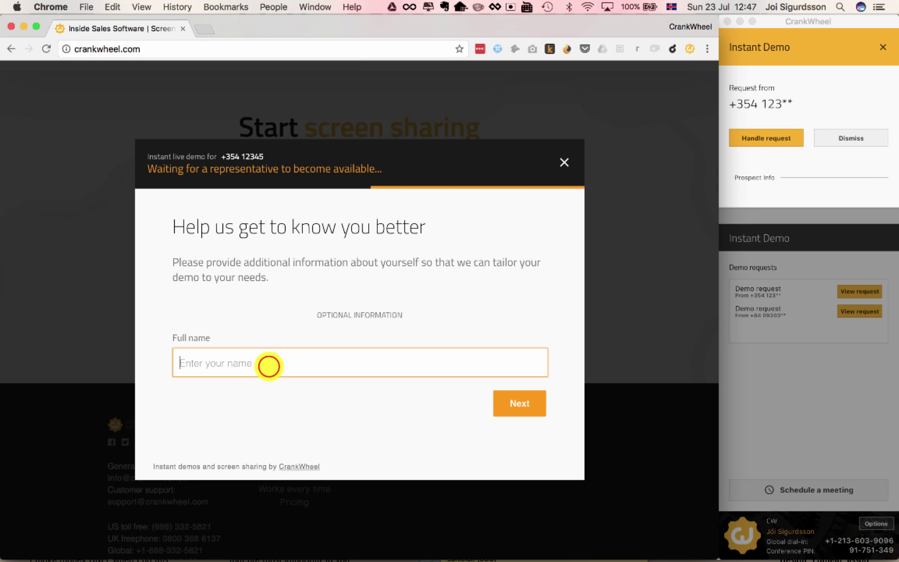
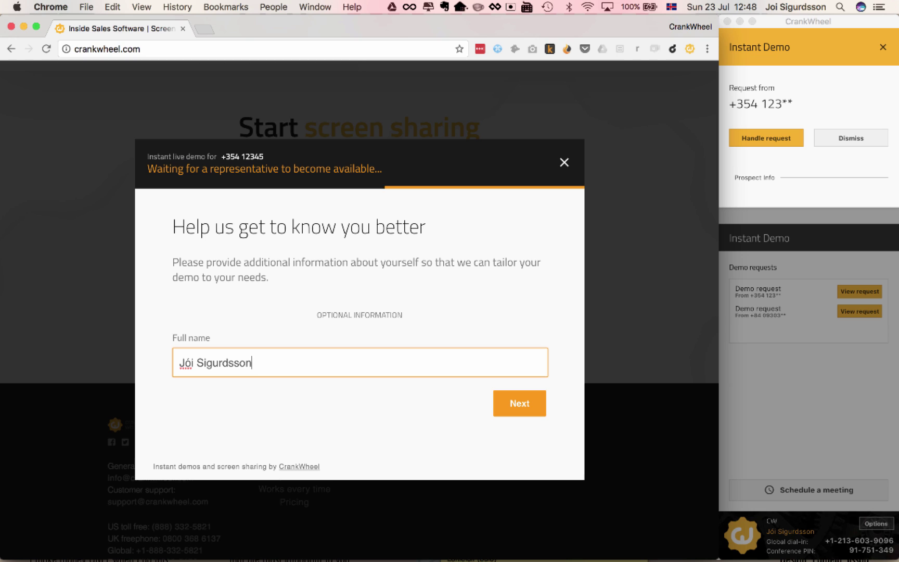
key("Return")
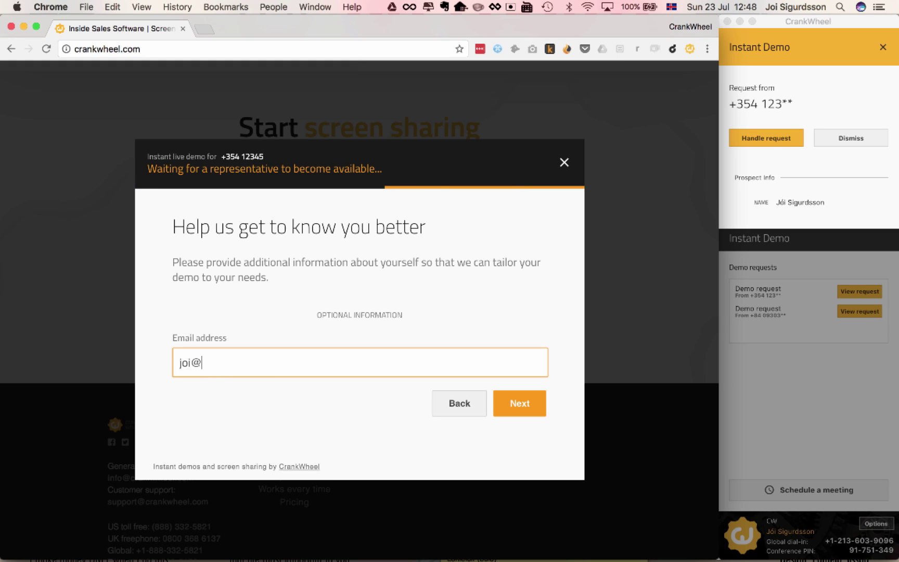
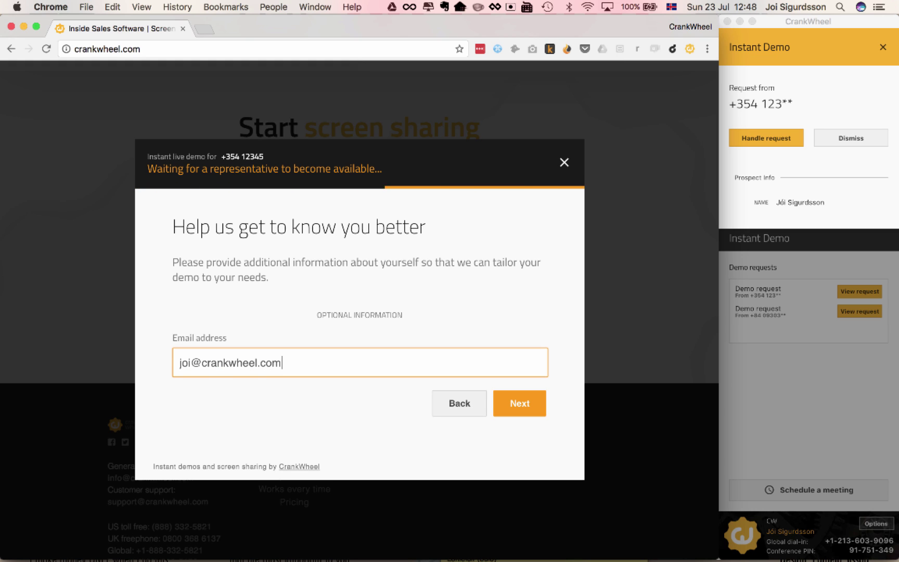
key("Return")
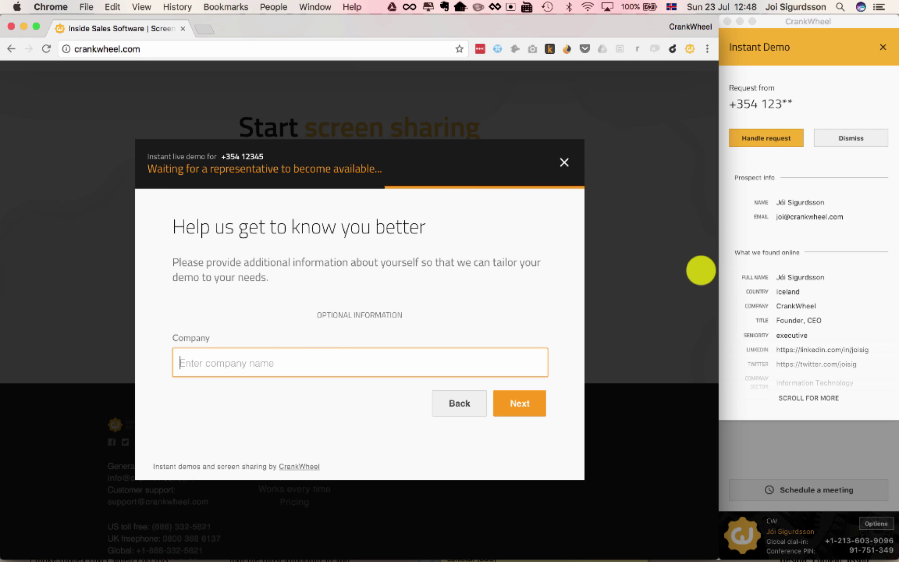
- Scroll through the 'What we found online' list to review the prospect's country, company and title
scroll(772, 284, "down", 5)
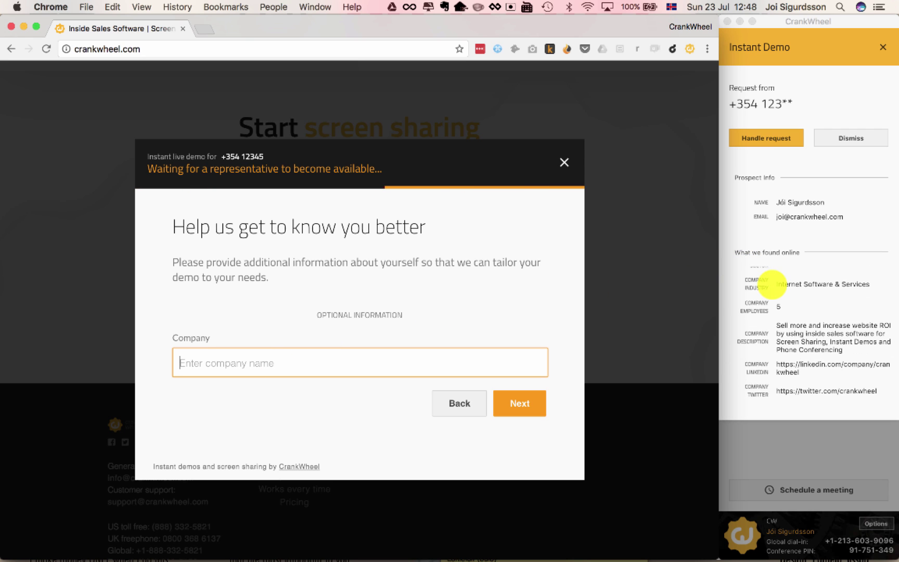
scroll(810, 303, "up", 5)
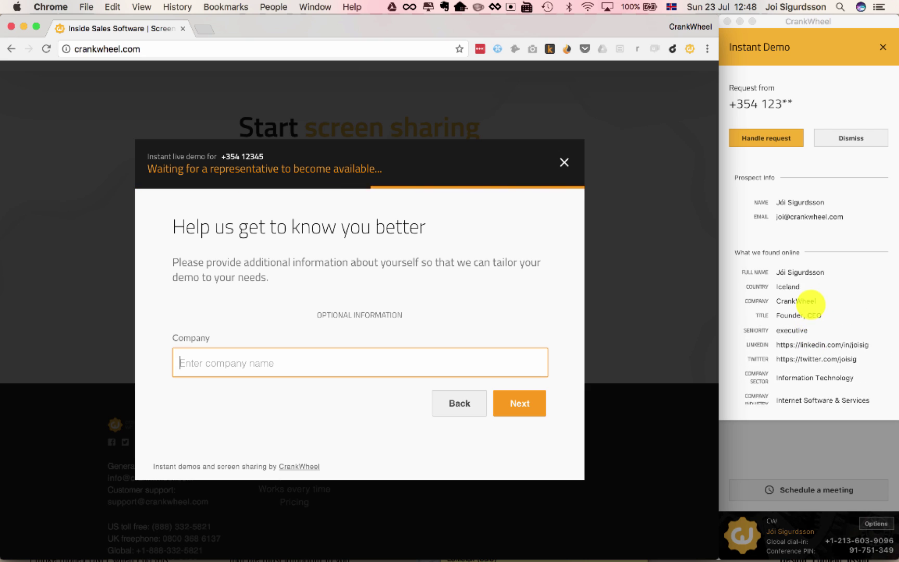
scroll(807, 376, "down", 3)
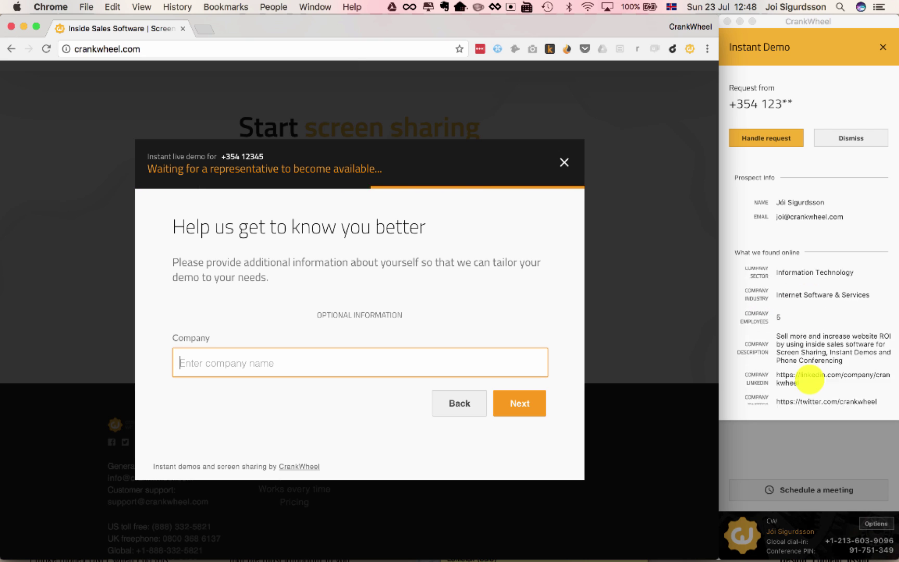
scroll(807, 375, "up", 3)
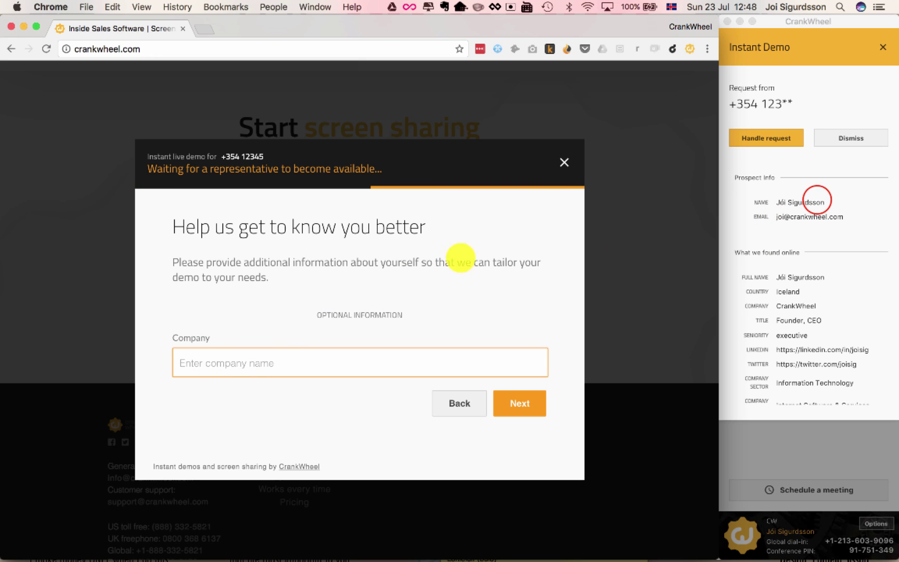
- Accept the demo request with Handle request in the agent's Instant Demo panel
left_click(816, 201)
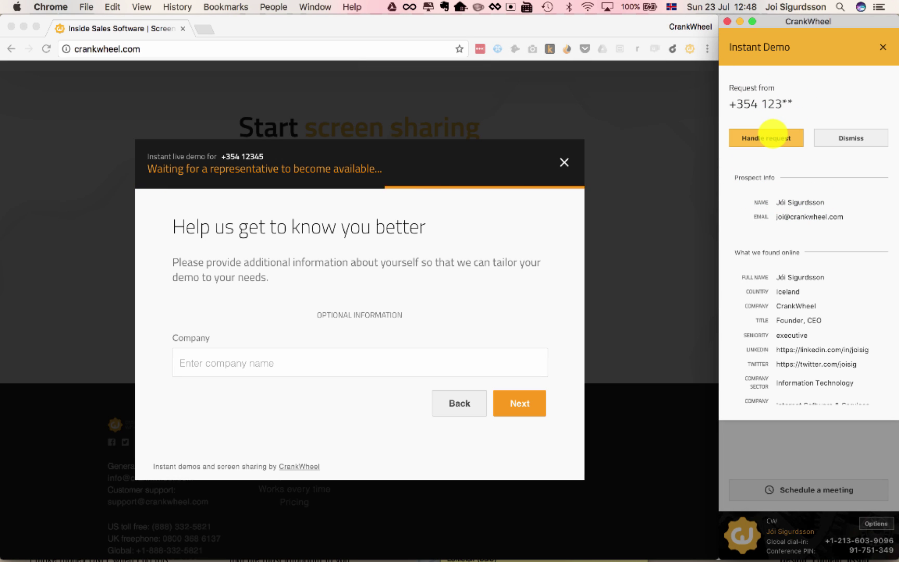
left_click(764, 103)
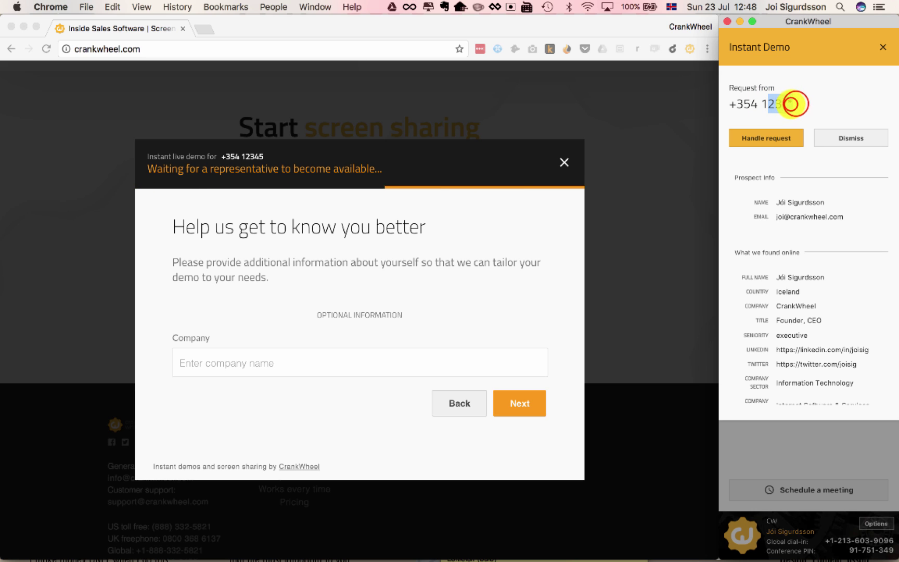
left_click_drag(794, 102, 763, 103)
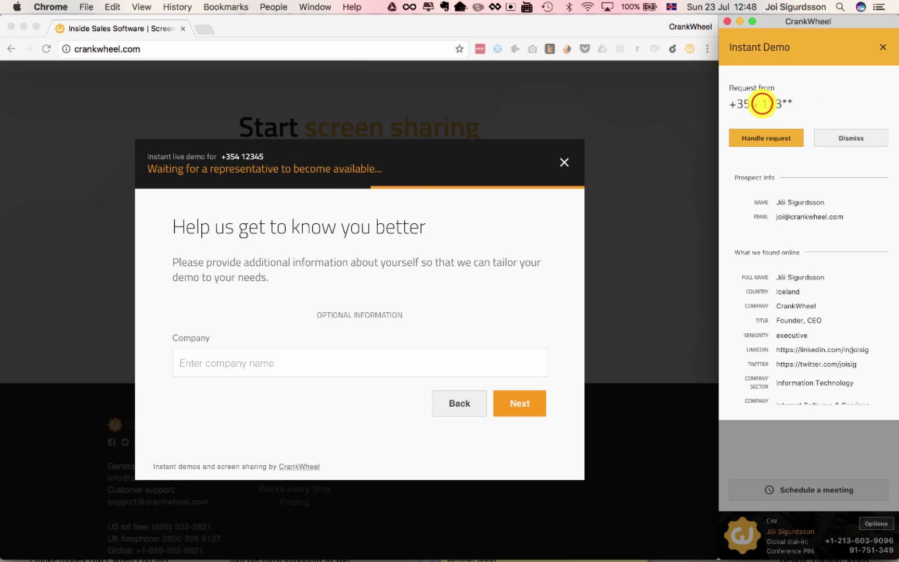
left_click(797, 114)
left_click(764, 137)
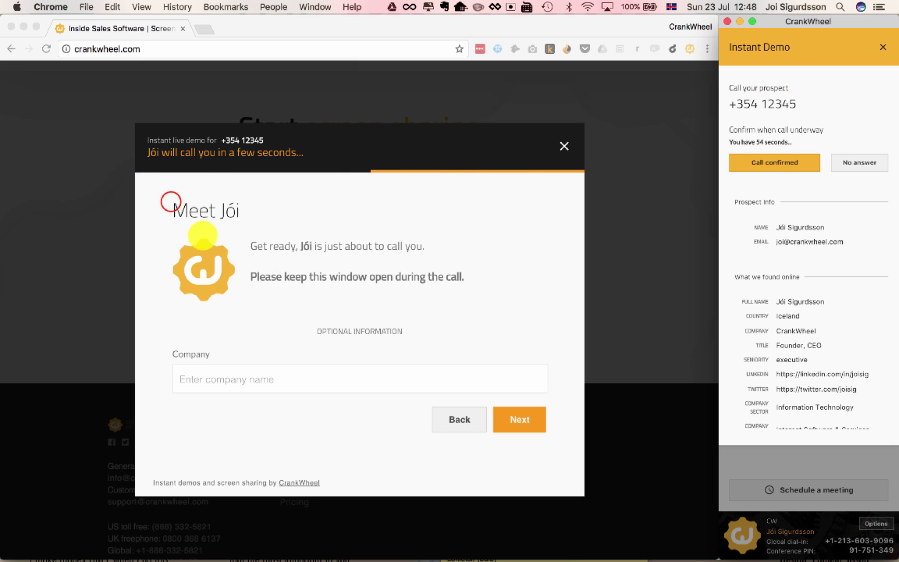
left_click(204, 234)
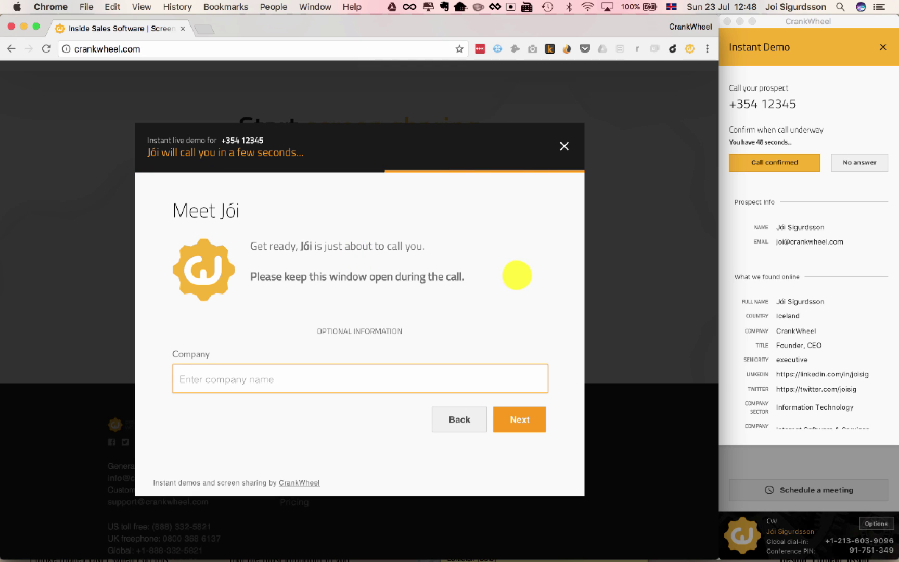
left_click(808, 110)
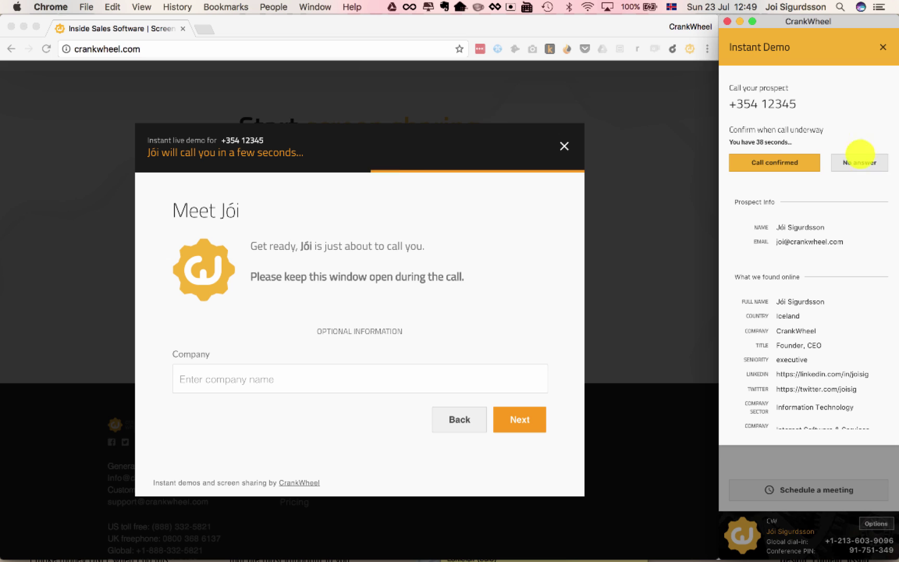
- Mark the call as confirmed and briefly view the prospect's full online info
left_click(767, 161)
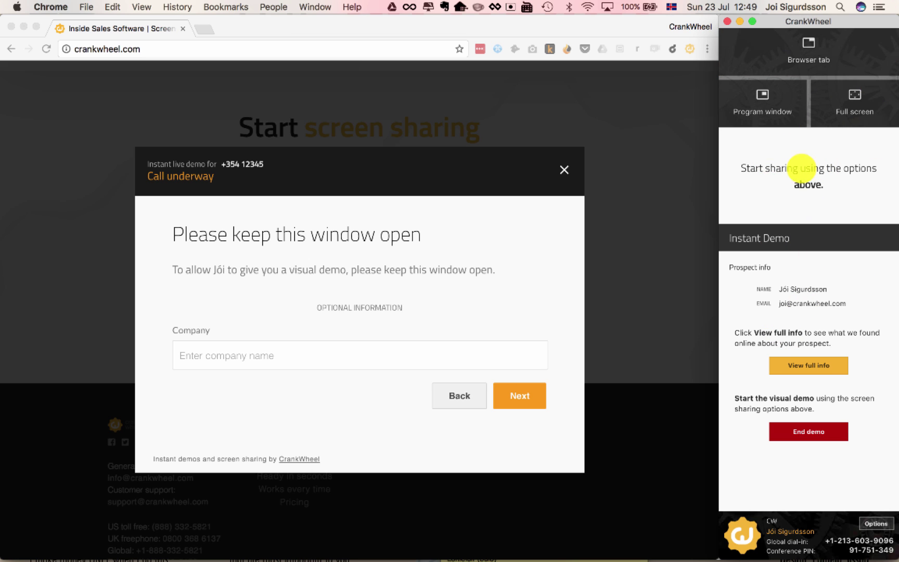
left_click(804, 364)
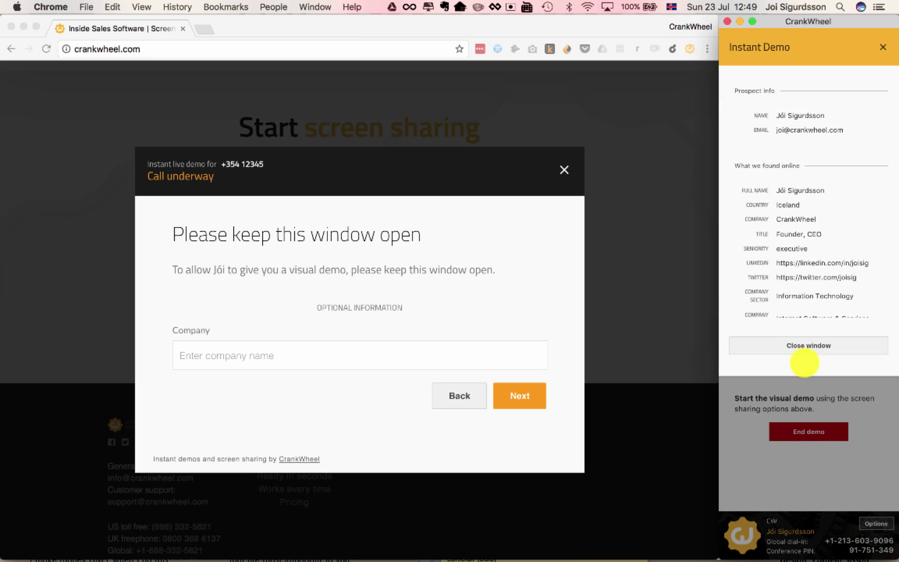
left_click(803, 344)
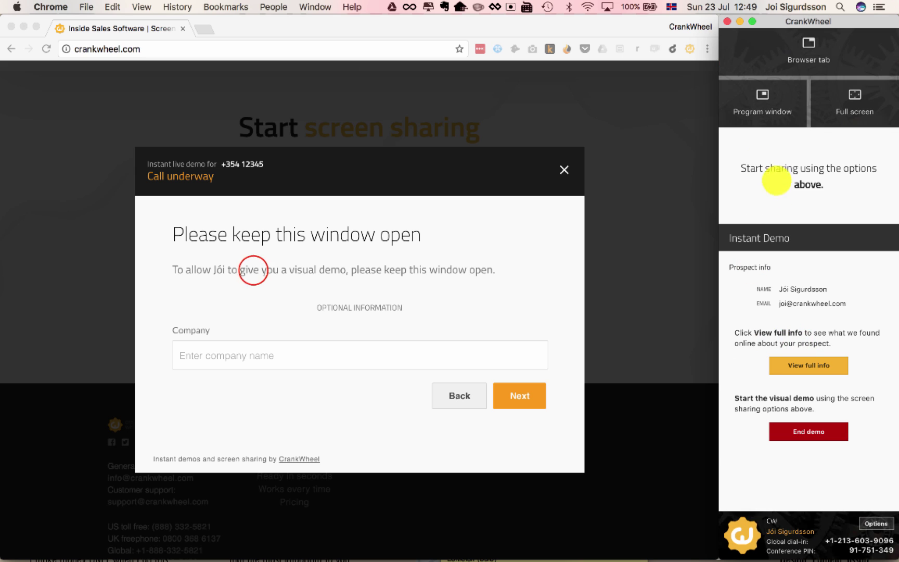
- Enter CrankWheel as the prospect's company and submit it
left_click(254, 270)
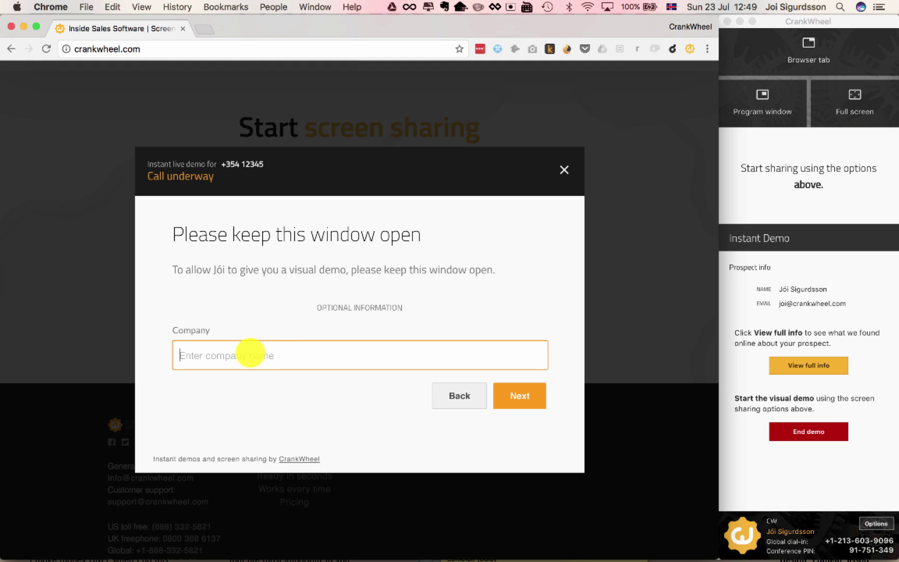
type("CrankWheel")
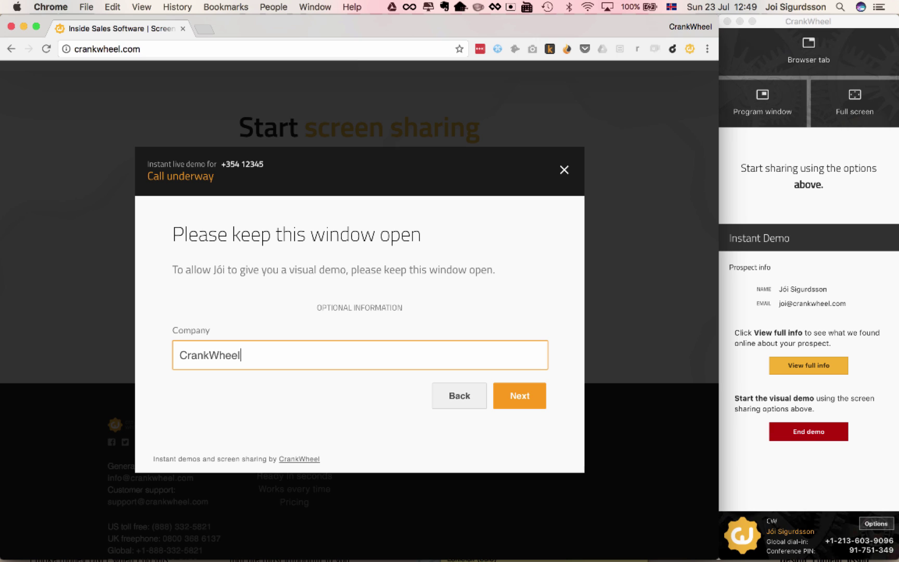
key("Return")
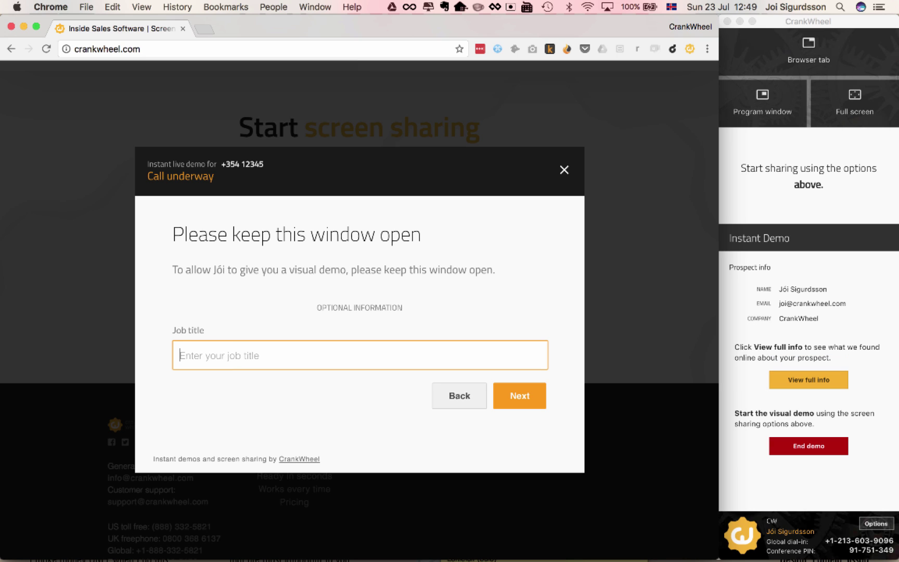
left_click(813, 311)
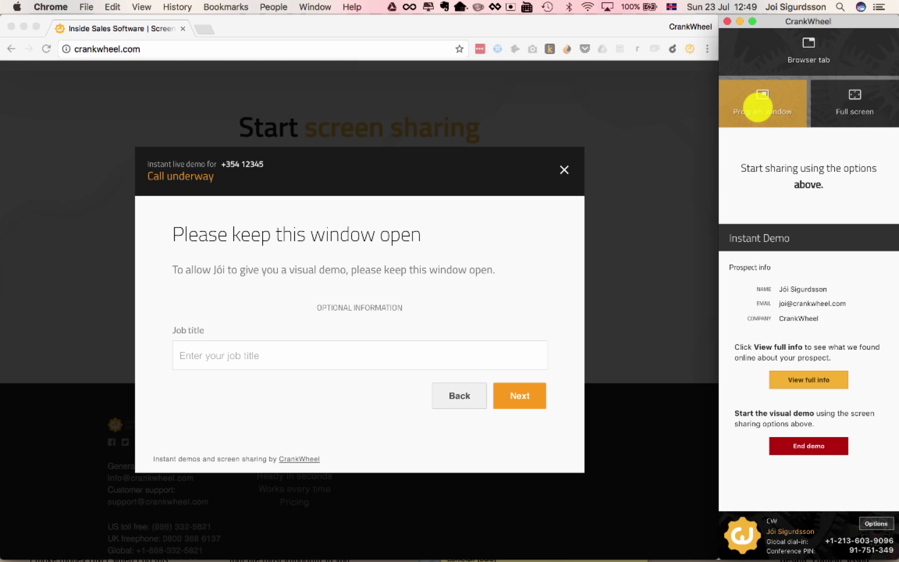
- Share the CrankWheel program window from the Share your screen dialog
left_click(760, 104)
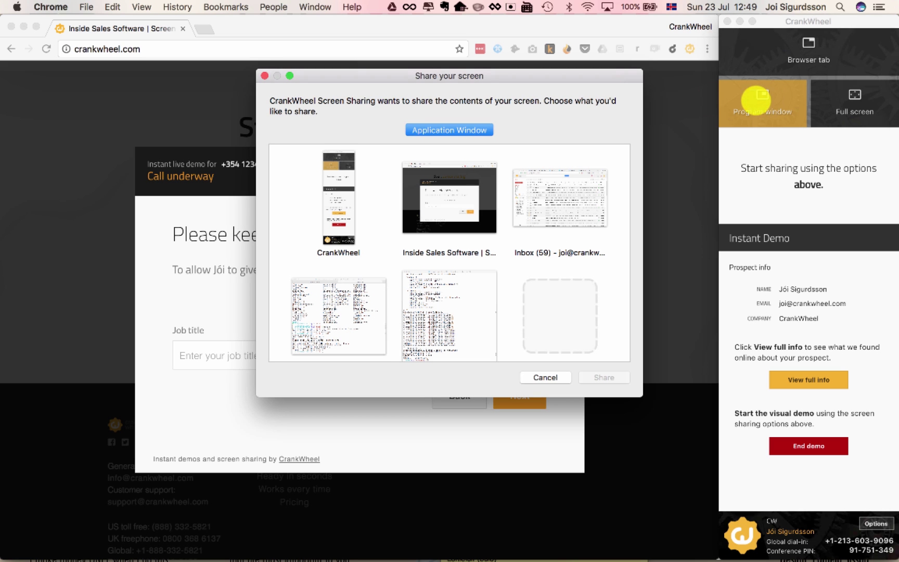
left_click(341, 190)
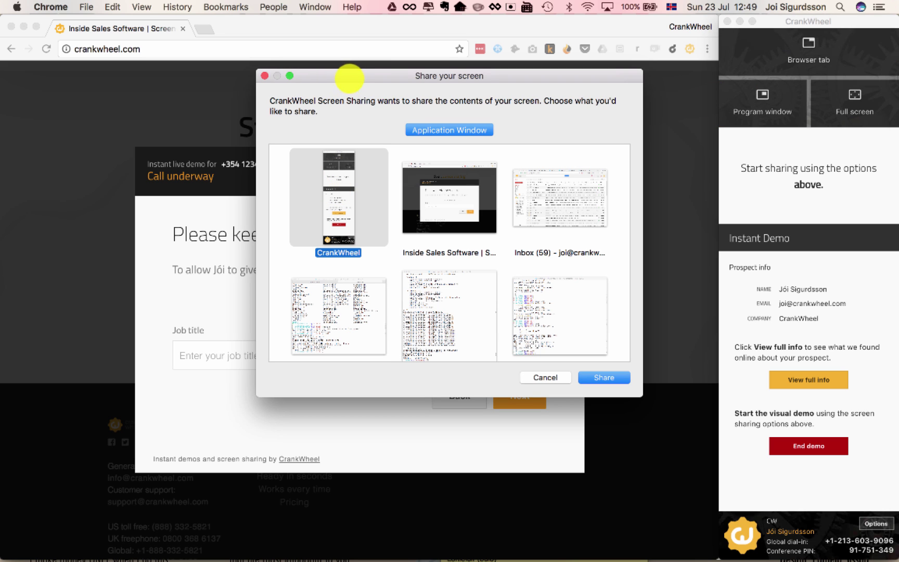
key("Return")
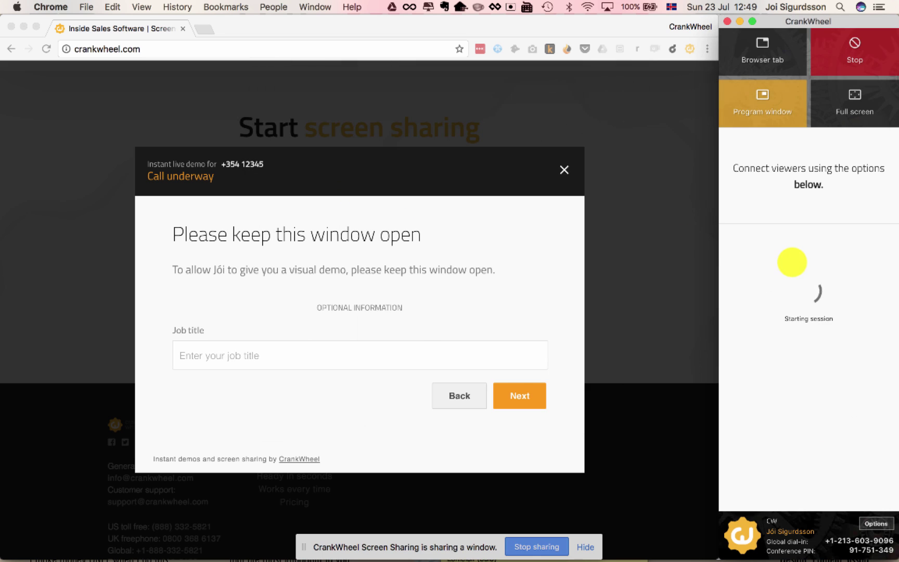